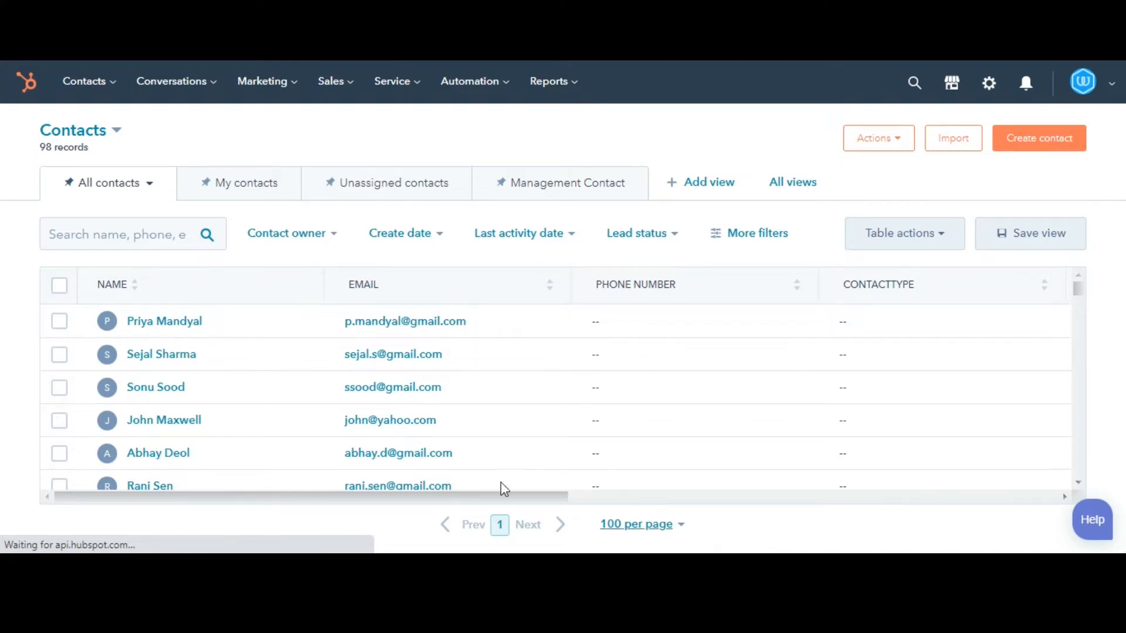
Step: Select the first three contacts in the All contacts list for bulk action
left_click(60, 321)
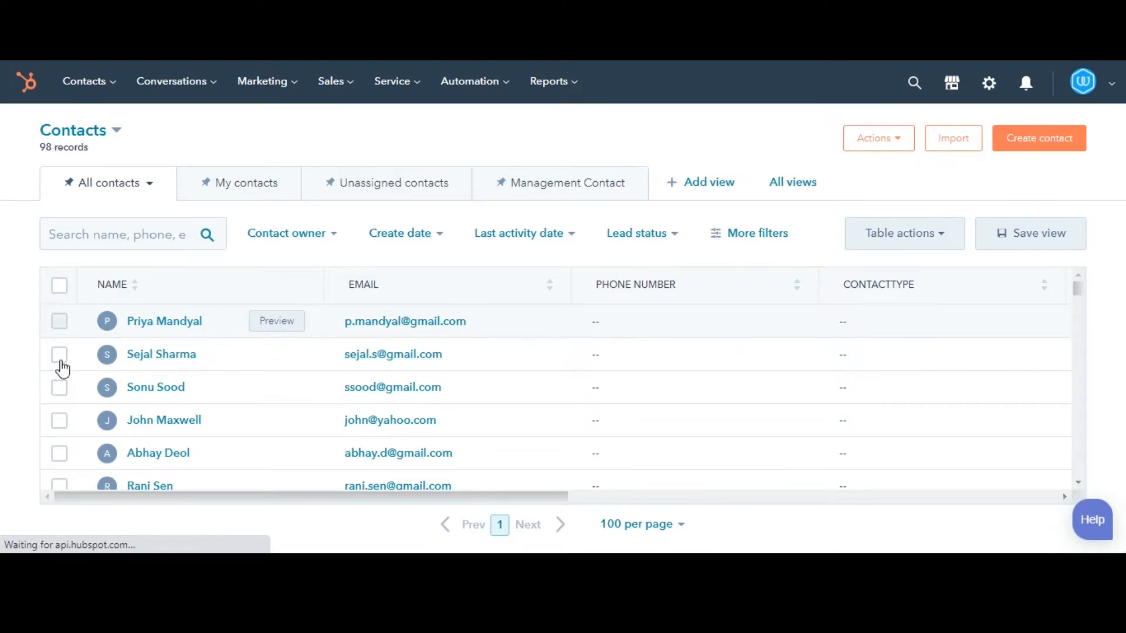
left_click(59, 354)
left_click(60, 387)
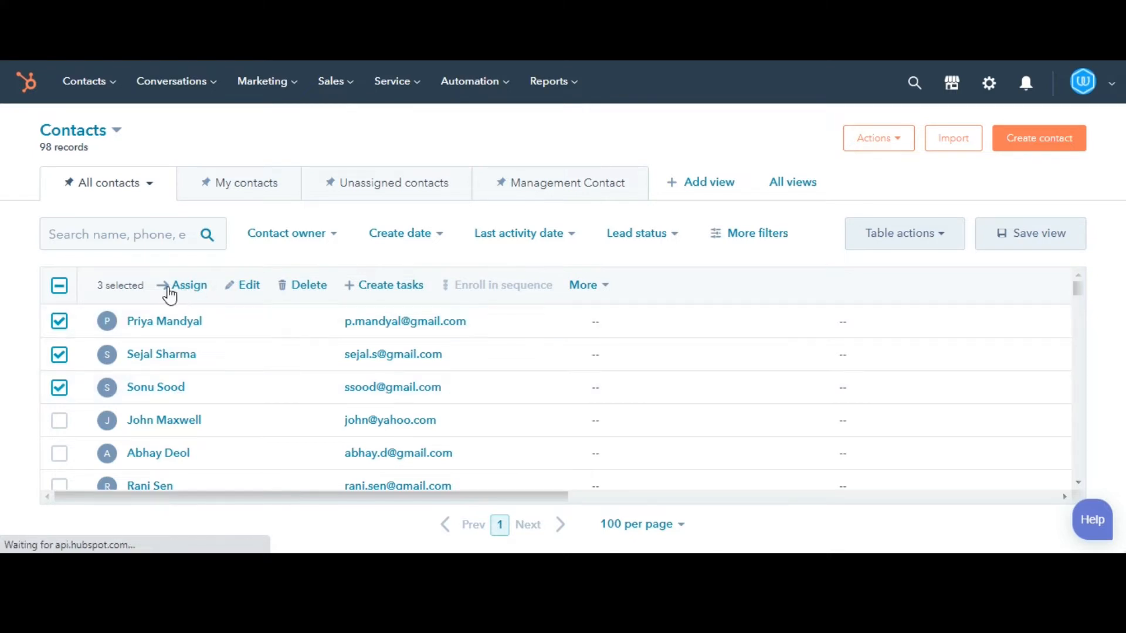
Step: Assign the selected contacts to a new contact owner via the bulk Assign action
left_click(187, 286)
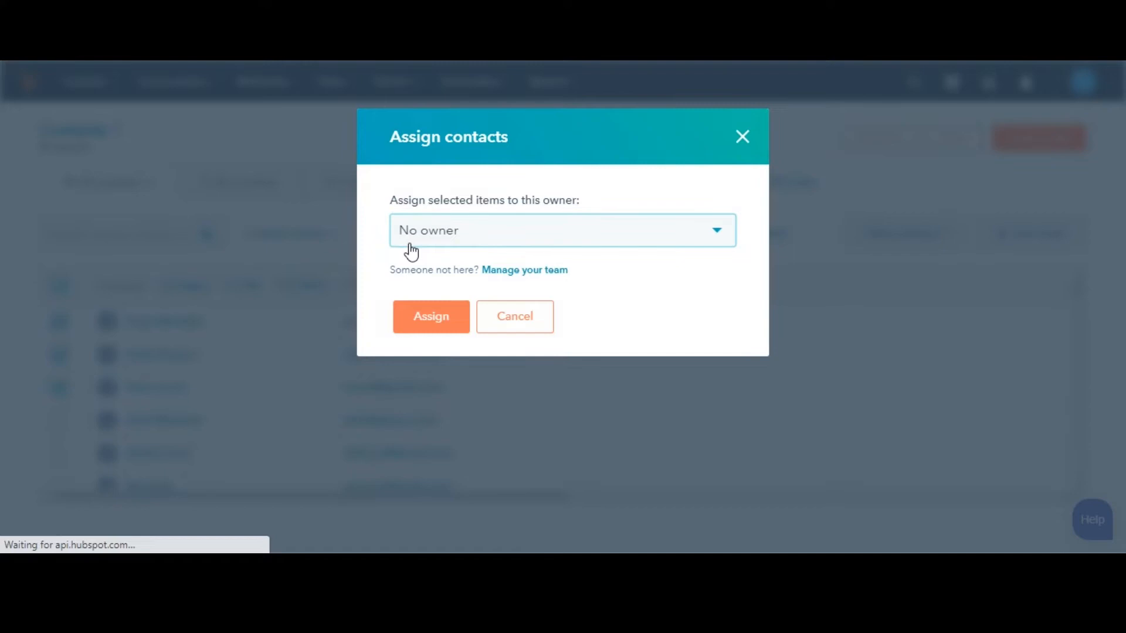
left_click(414, 247)
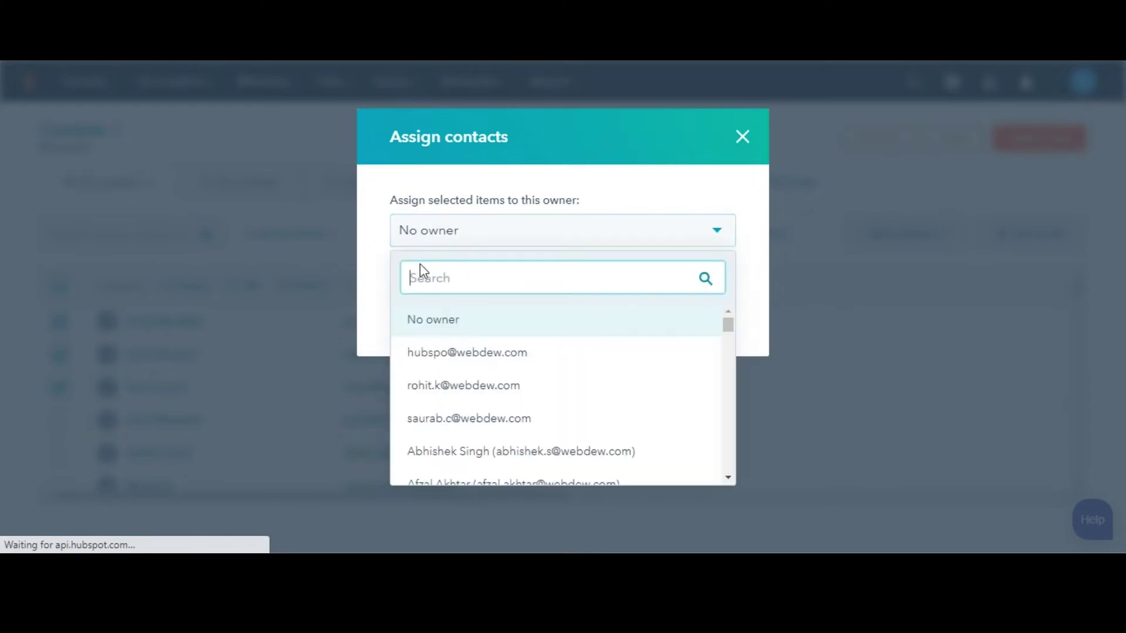
left_click(426, 391)
left_click(431, 327)
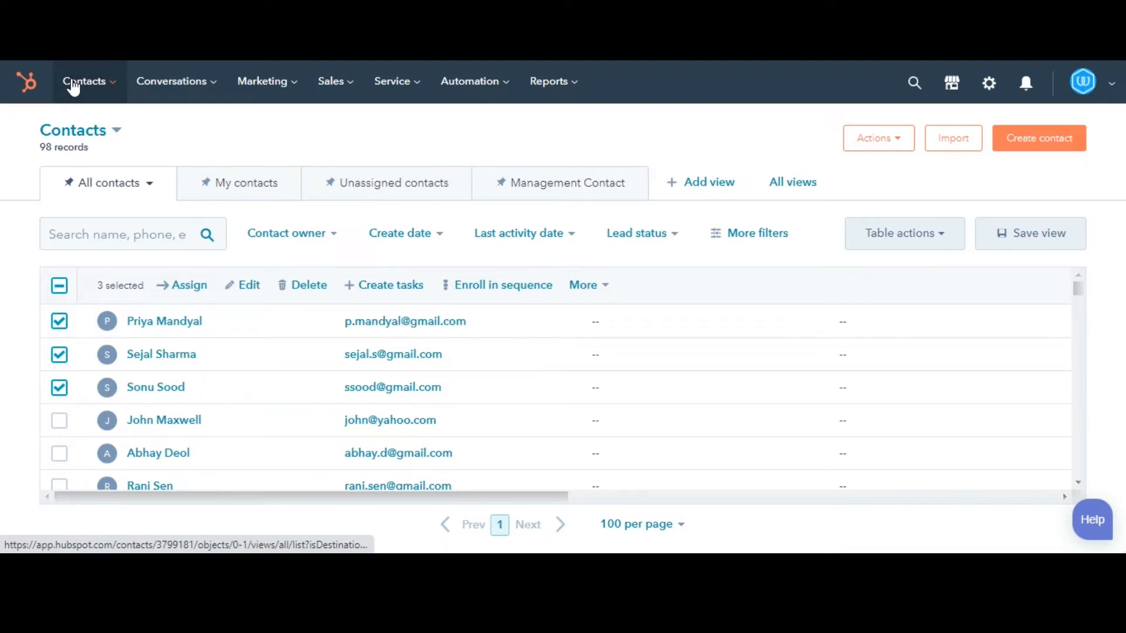
Step: Go to the Companies list and view all properties of company 1
left_click(74, 88)
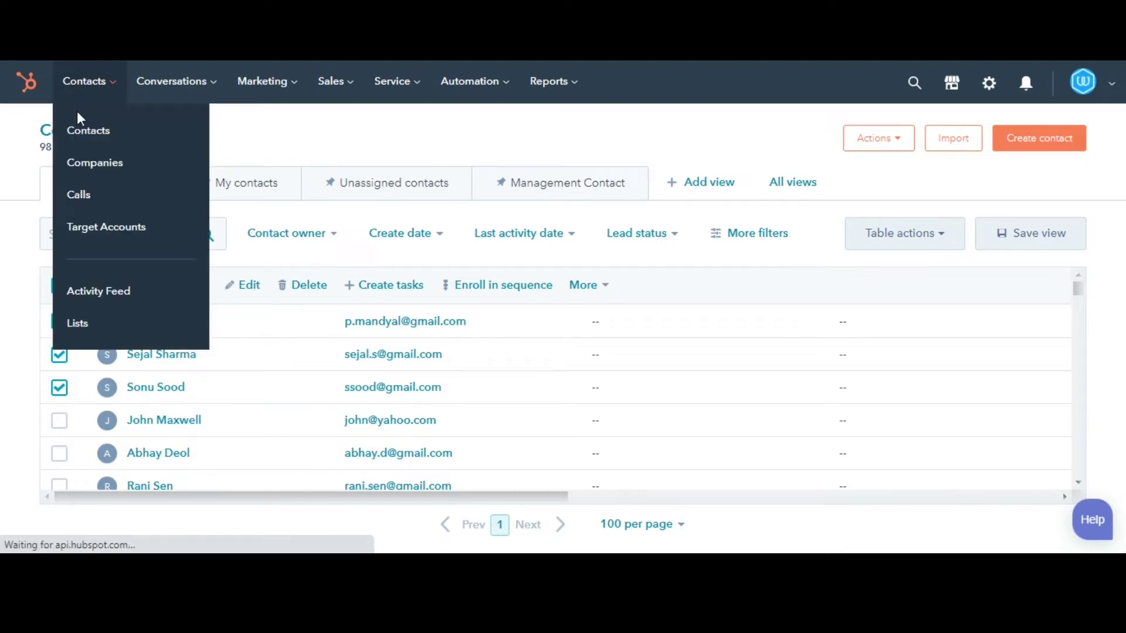
left_click(83, 167)
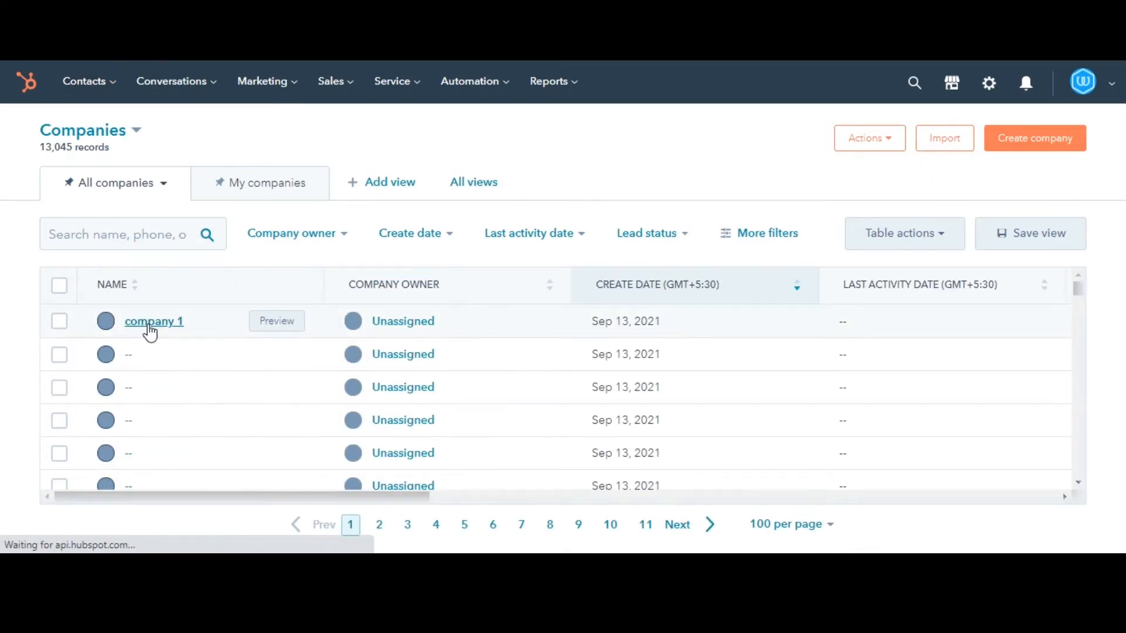
left_click(155, 322)
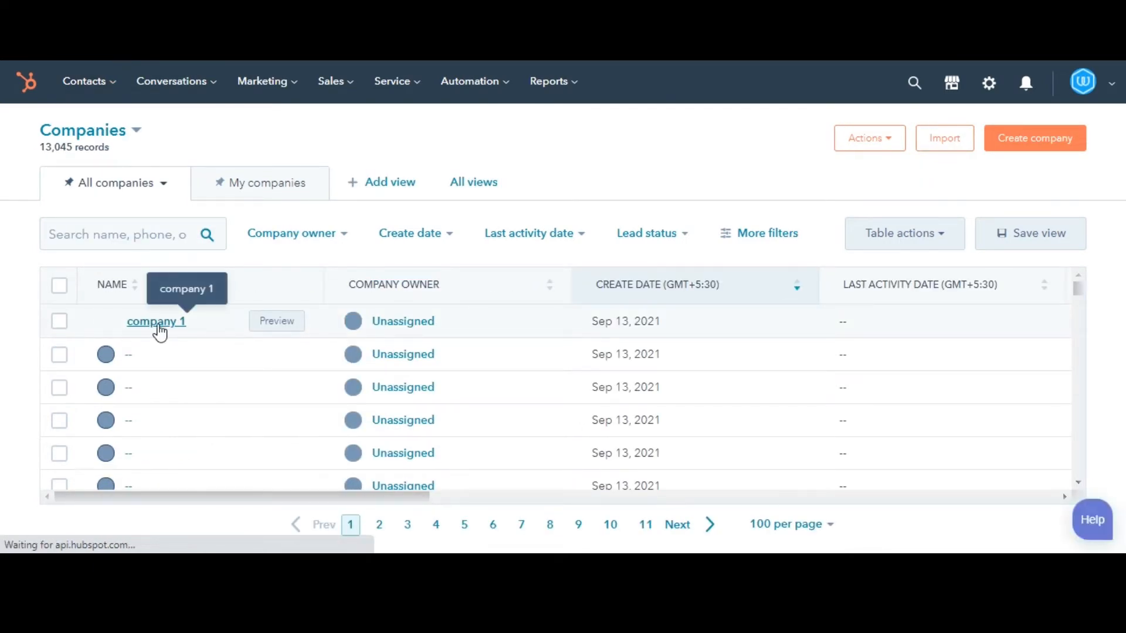
scroll(94, 402, "down", 3)
scroll(73, 432, "down", 1)
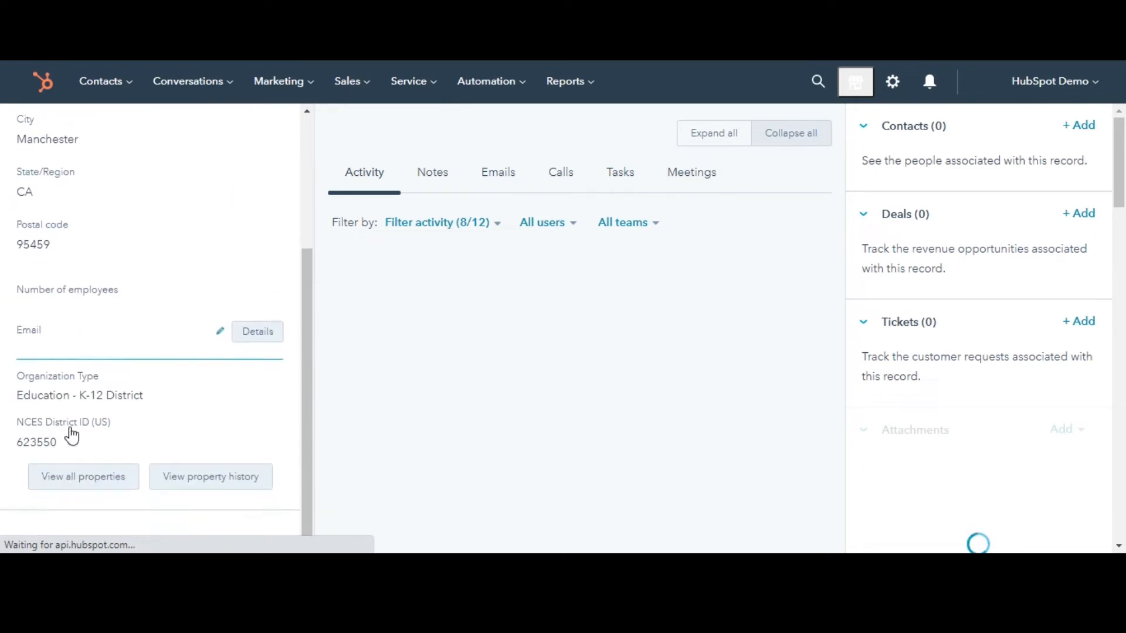
left_click(62, 479)
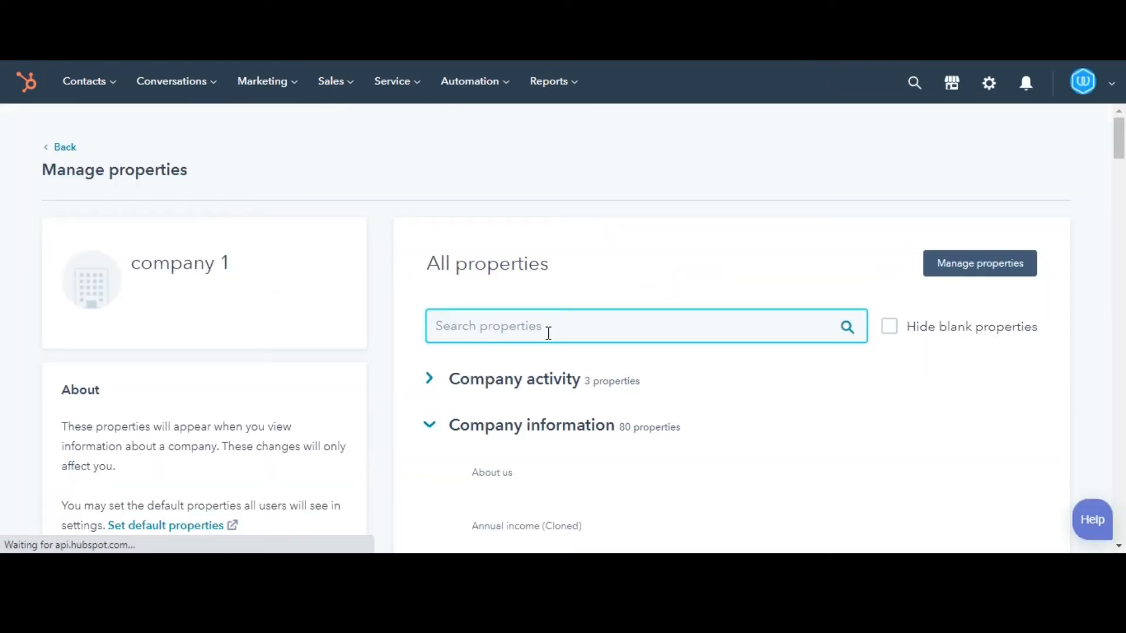
type("comp")
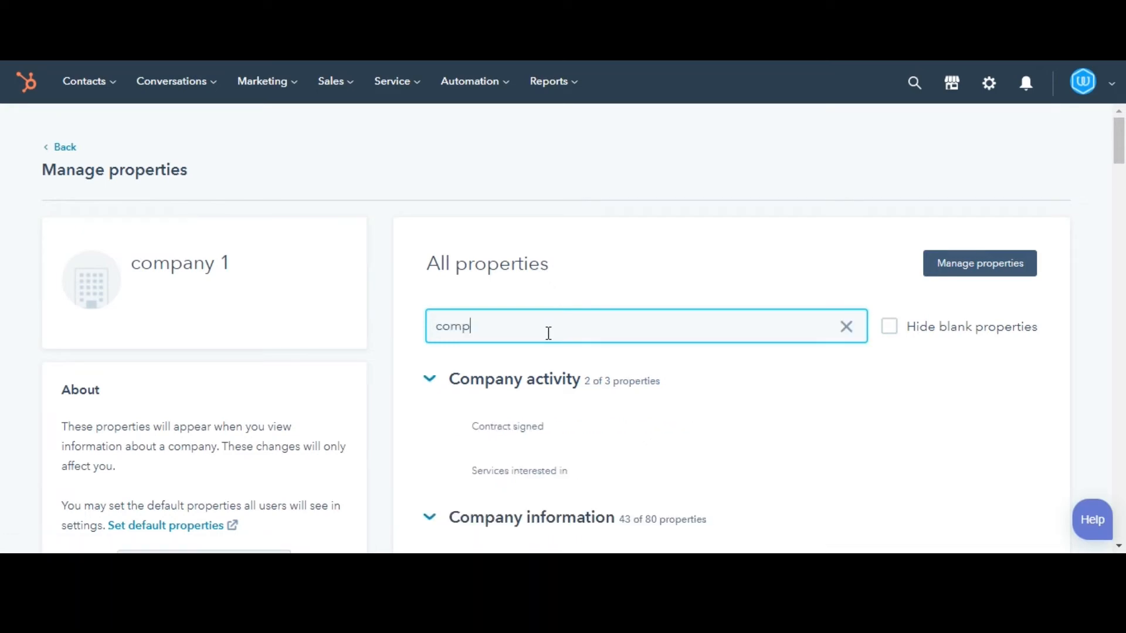
type("any ow")
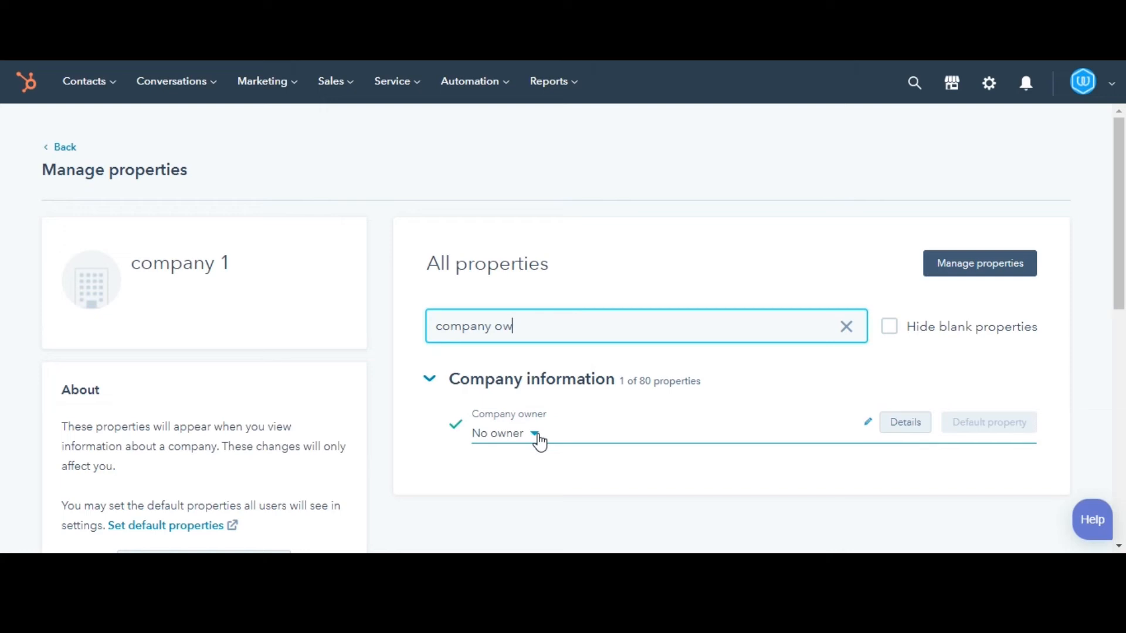
Step: Set company 1's Company owner and save the change
left_click(539, 441)
scroll(540, 370, "down", 1)
scroll(558, 291, "down", 1)
left_click(564, 260)
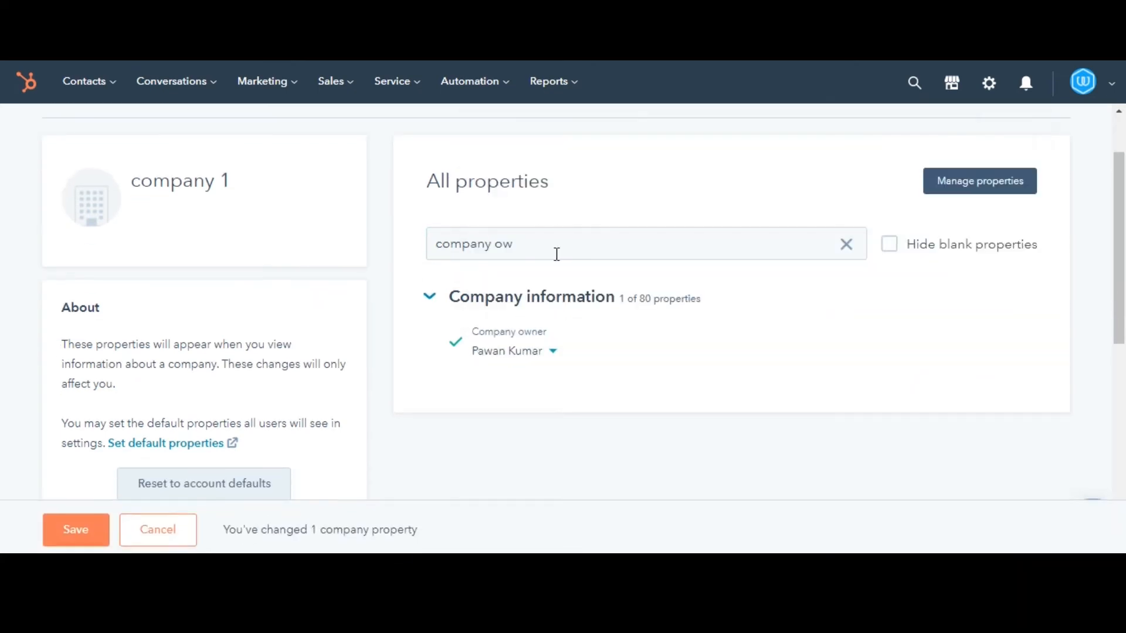
left_click(62, 532)
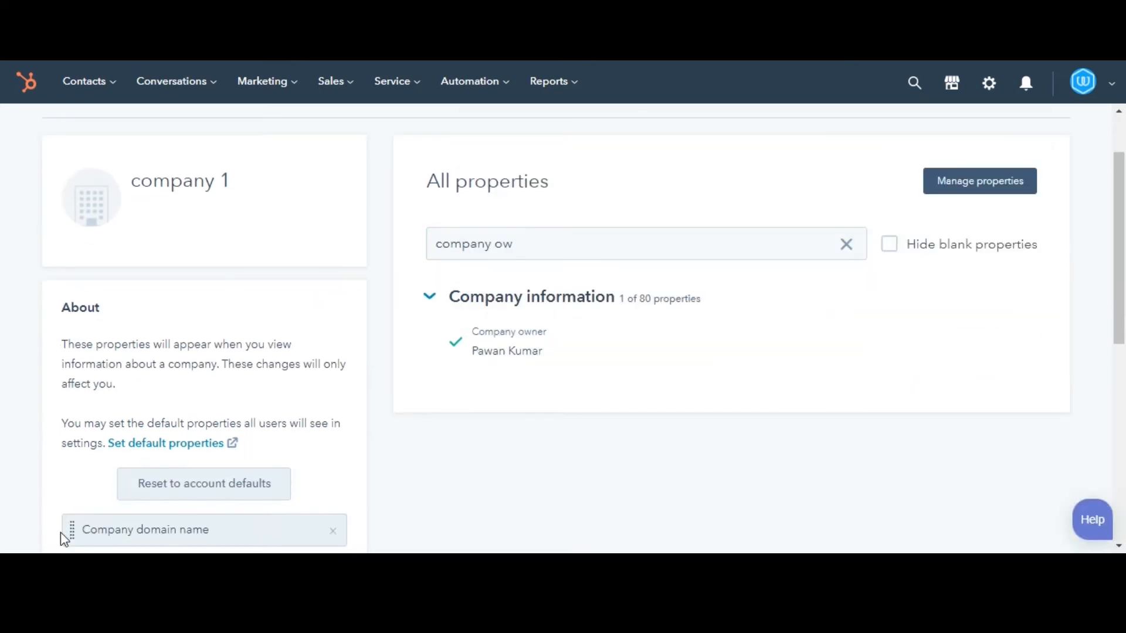
scroll(168, 508, "up", 1)
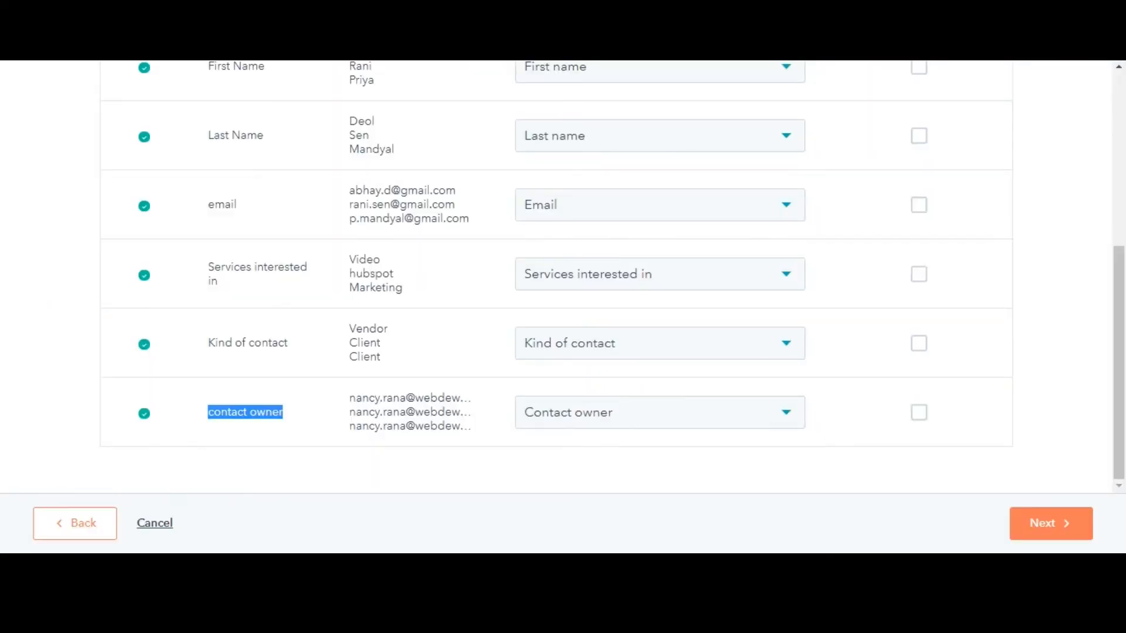
scroll(226, 175, "up", 2)
scroll(233, 229, "up", 3)
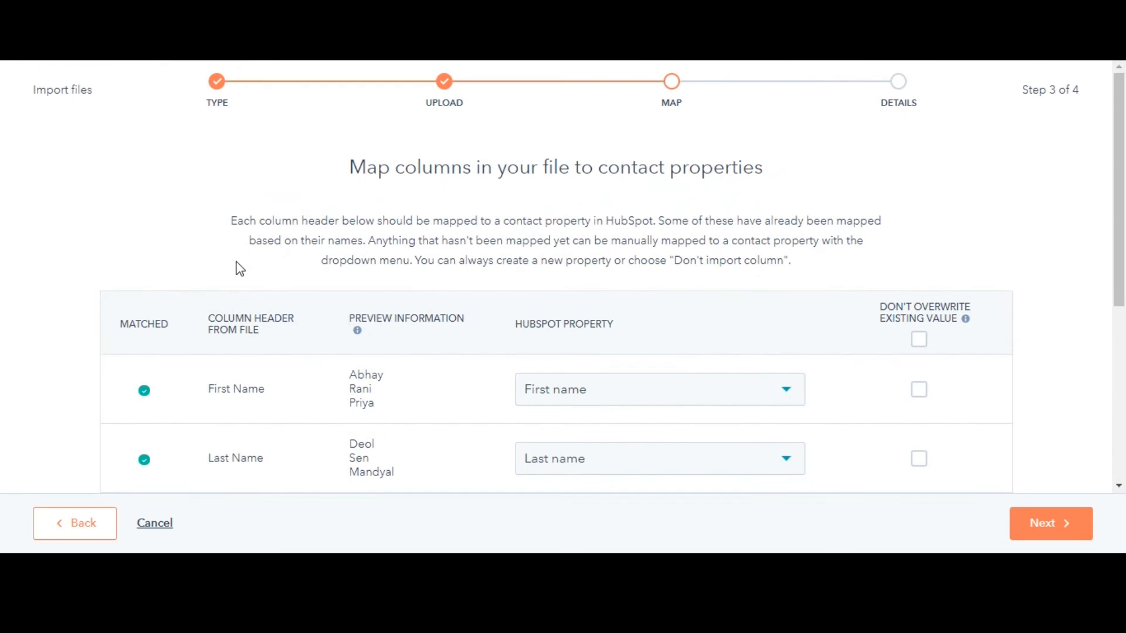
scroll(359, 208, "down", 1)
scroll(387, 220, "down", 3)
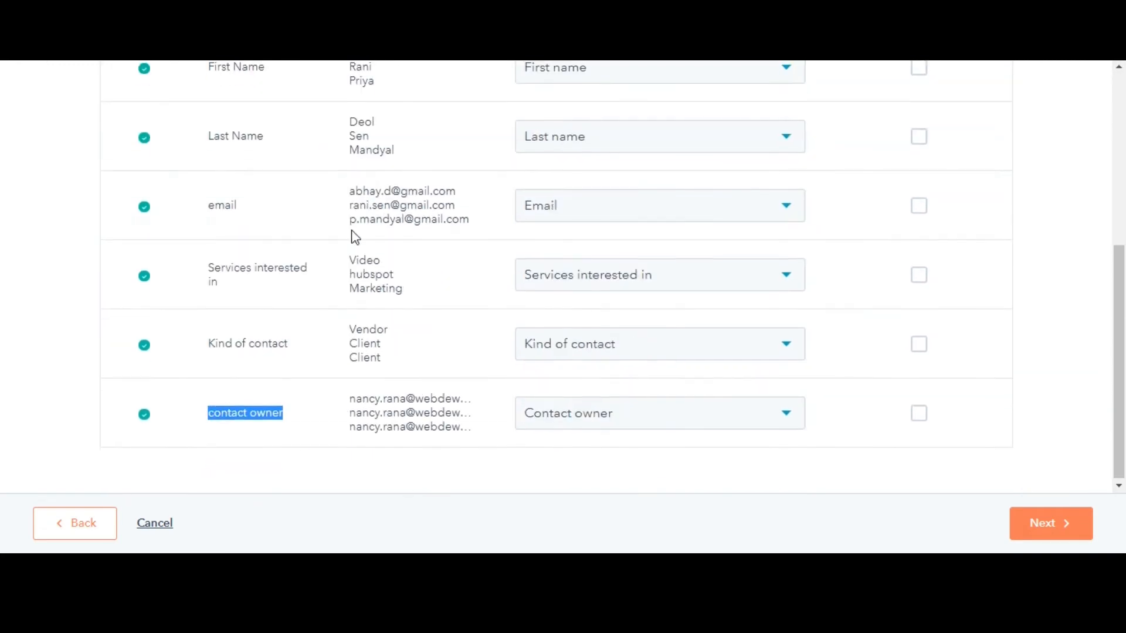
Step: Review the contact owner row mapped to Contact owner, highlighting the owner email values in the preview
left_click(242, 442)
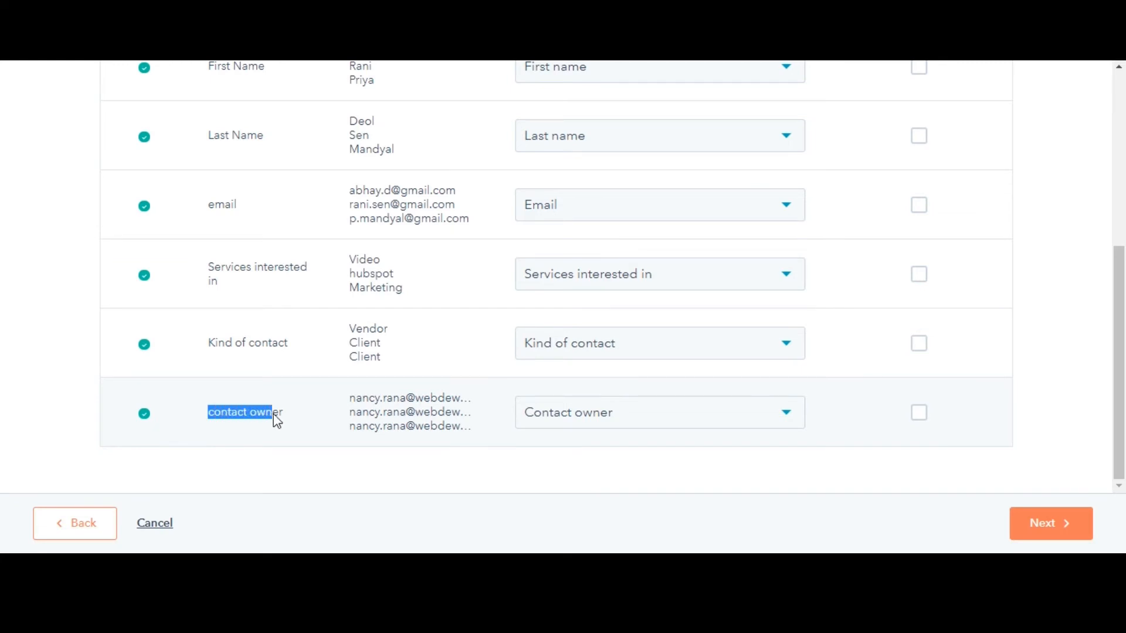
left_click_drag(347, 395, 468, 449)
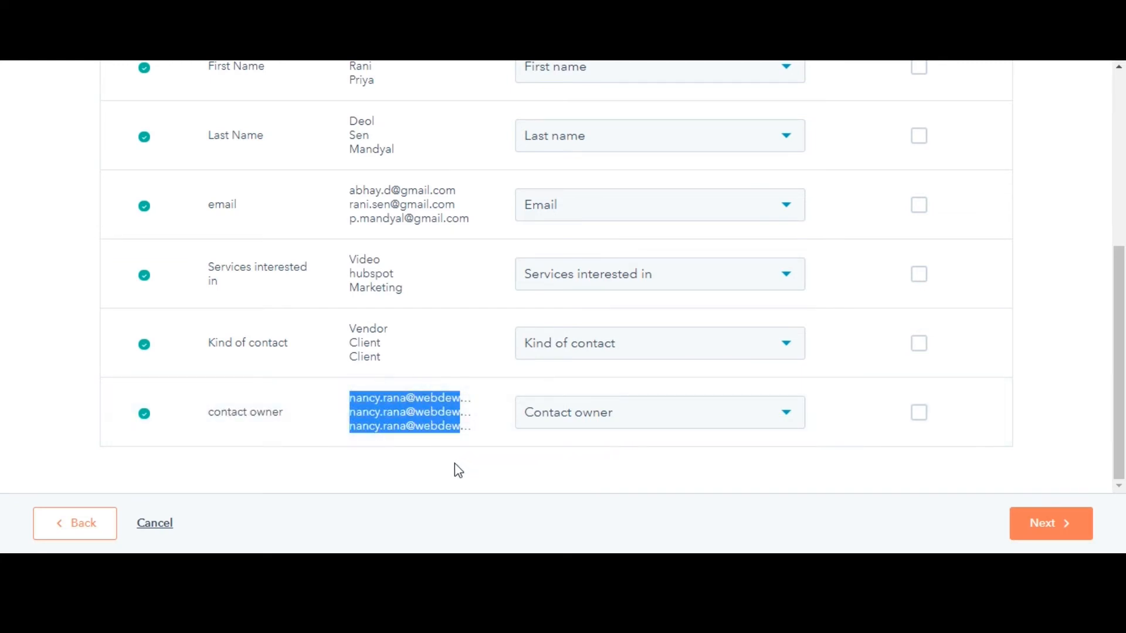
scroll(427, 450, "up", 1)
scroll(413, 440, "down", 1)
left_click(398, 463)
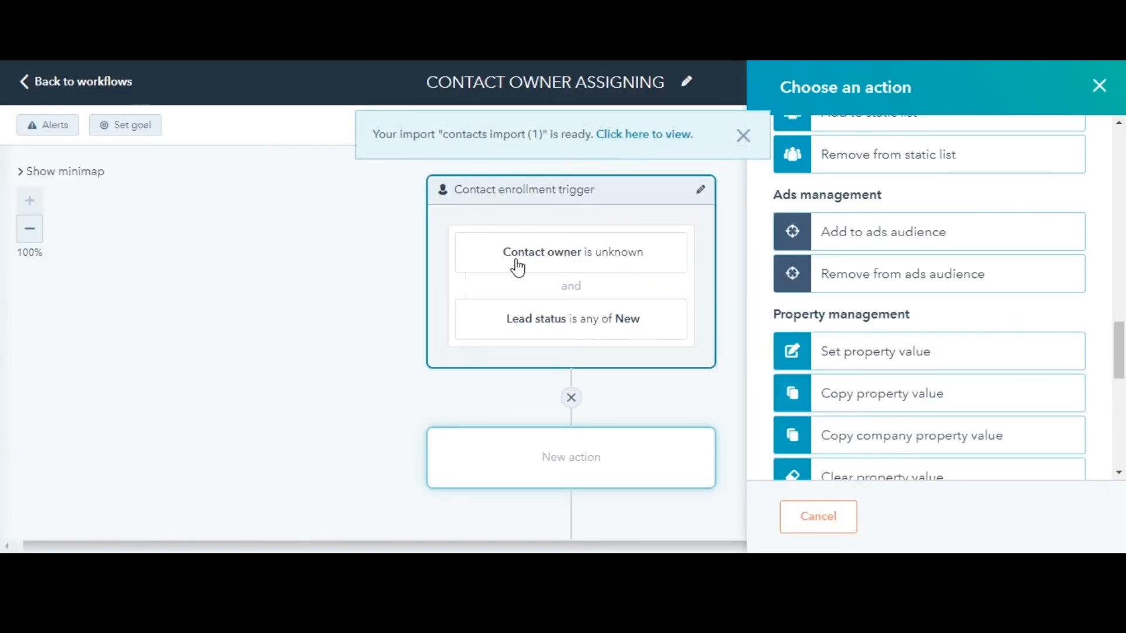
left_click(889, 352)
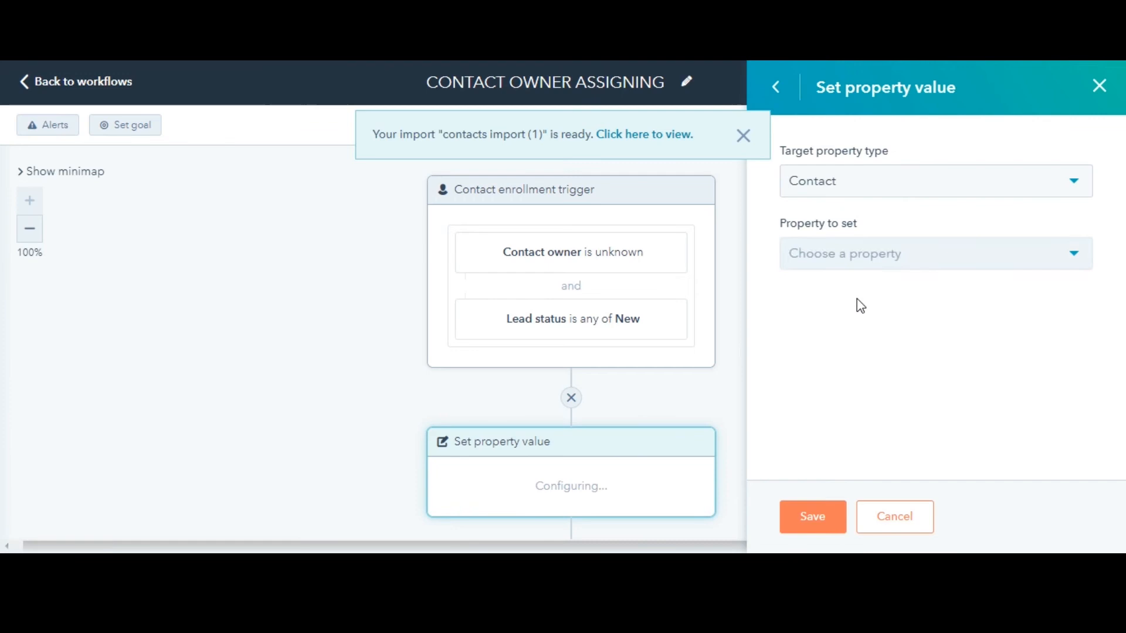
left_click(867, 259)
type("contacr")
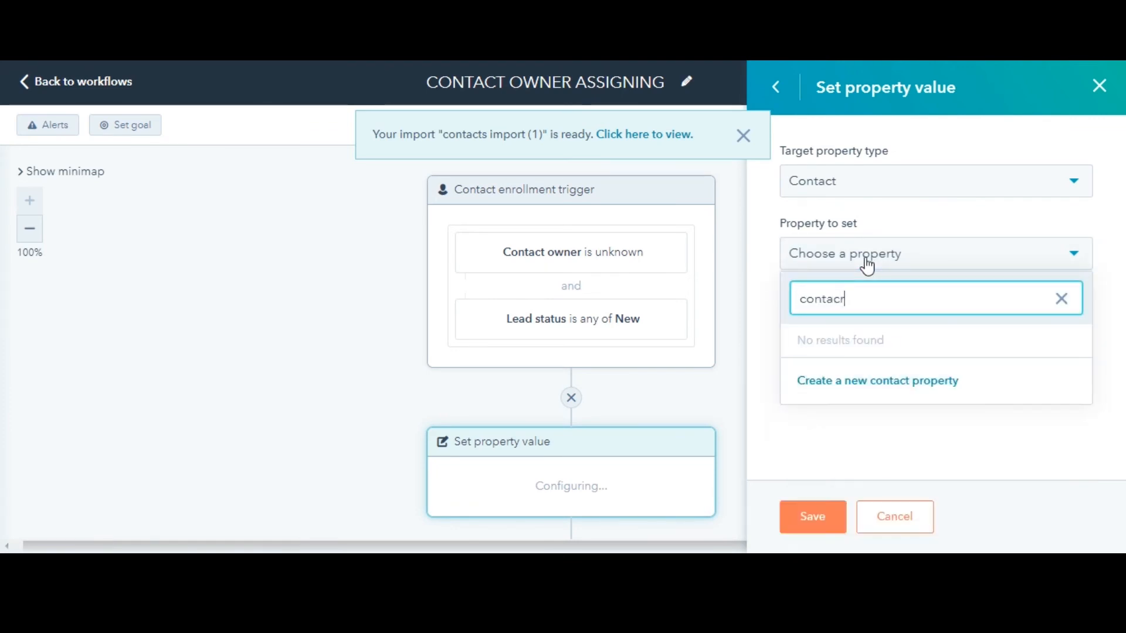
key("BackSpace")
type("t")
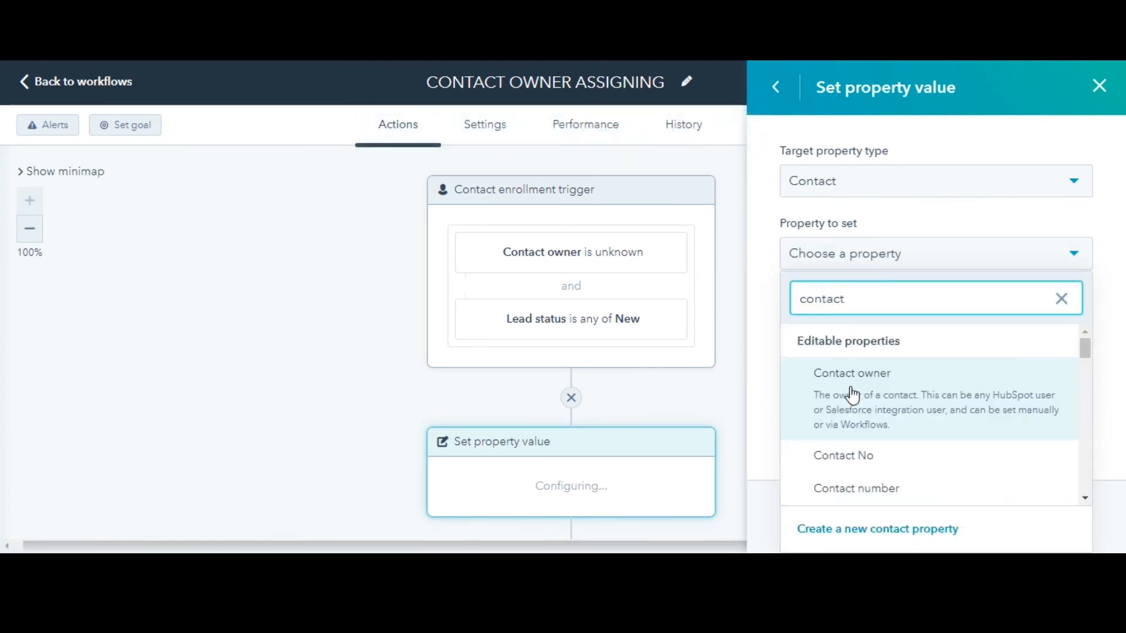
left_click(849, 392)
left_click(831, 342)
left_click(825, 246)
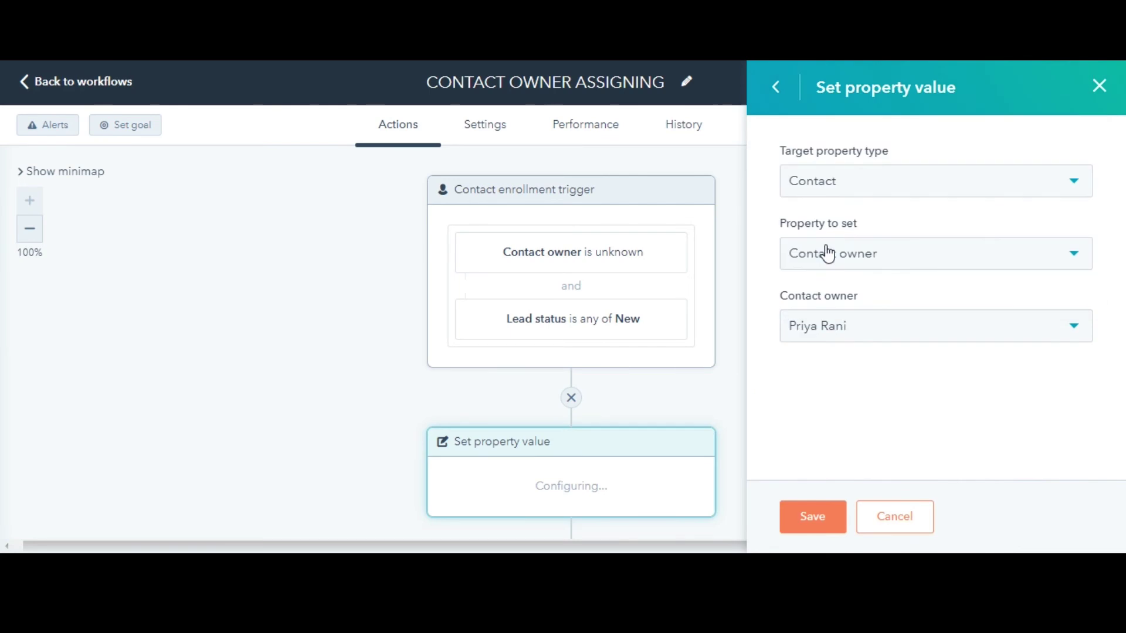
left_click(811, 520)
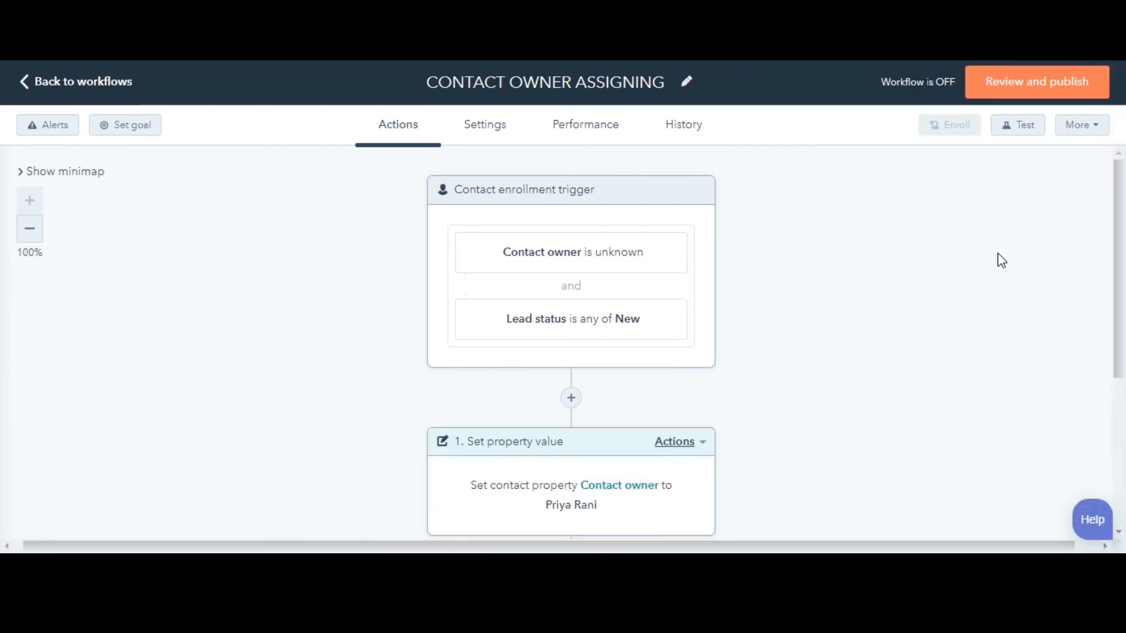